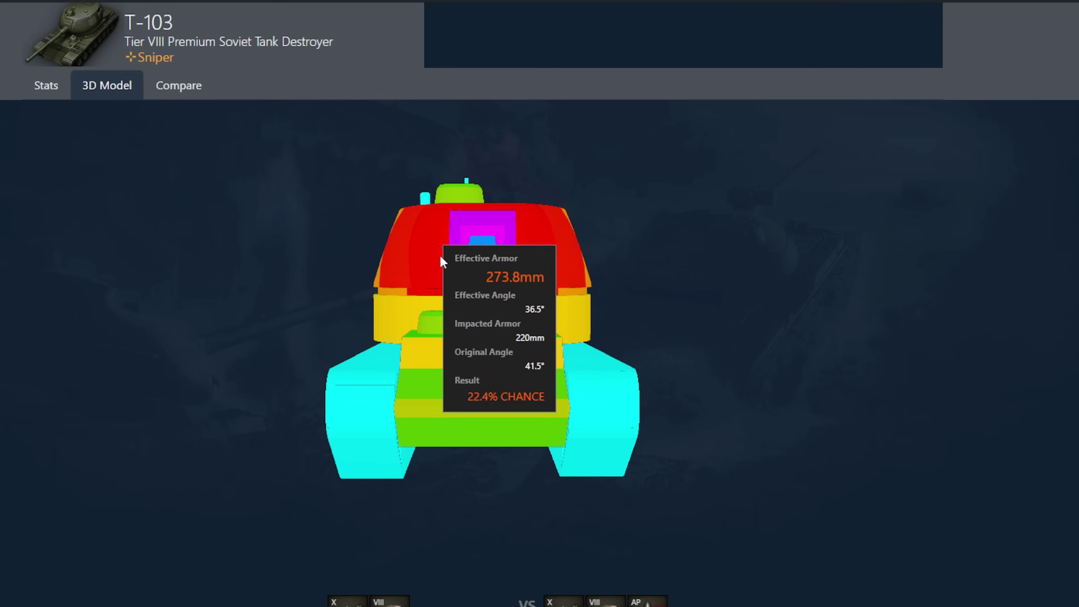
click(62, 96)
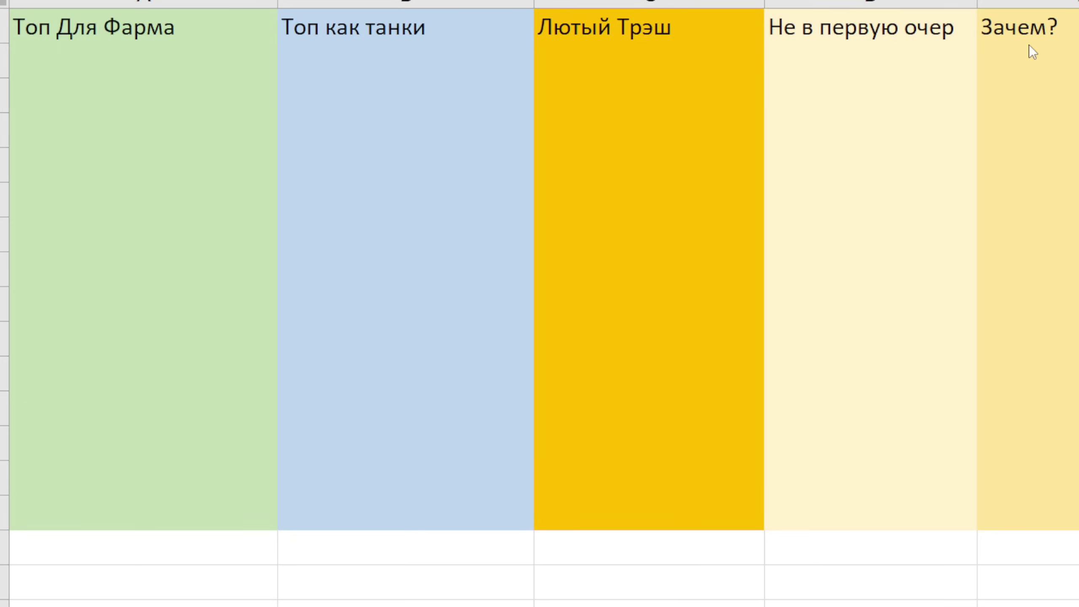
- Enter "СТРВ 81" and "Чиф 95" in the first two cells under the "Лютый Трэш" heading
click(630, 56)
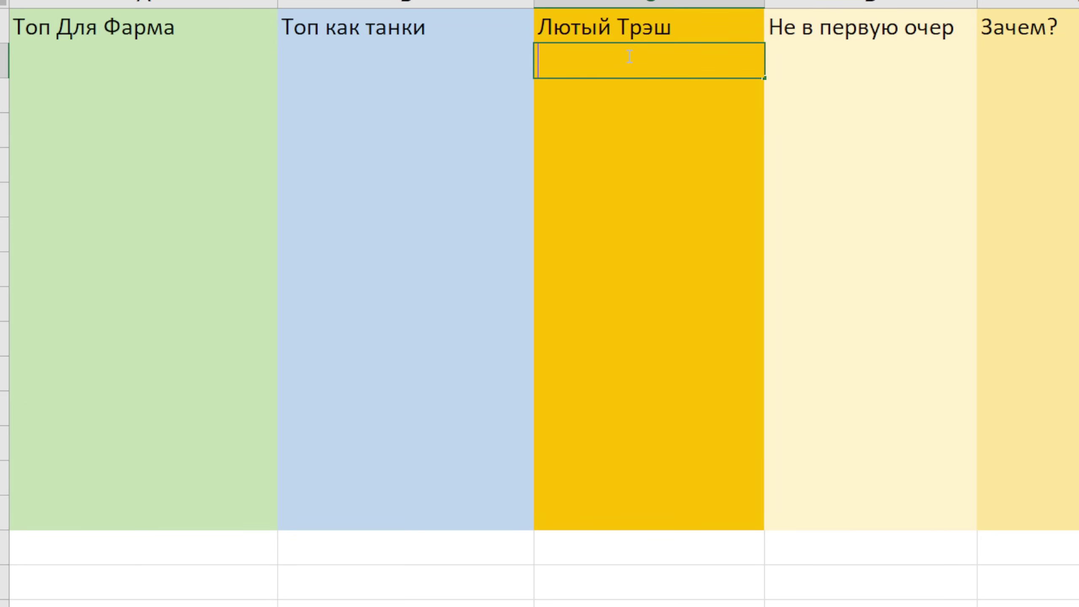
text(СТРВ 81)
click(632, 105)
text(Чия 95)
right_click(633, 105)
key(Escape)
click(573, 106)
key(BackSpace)
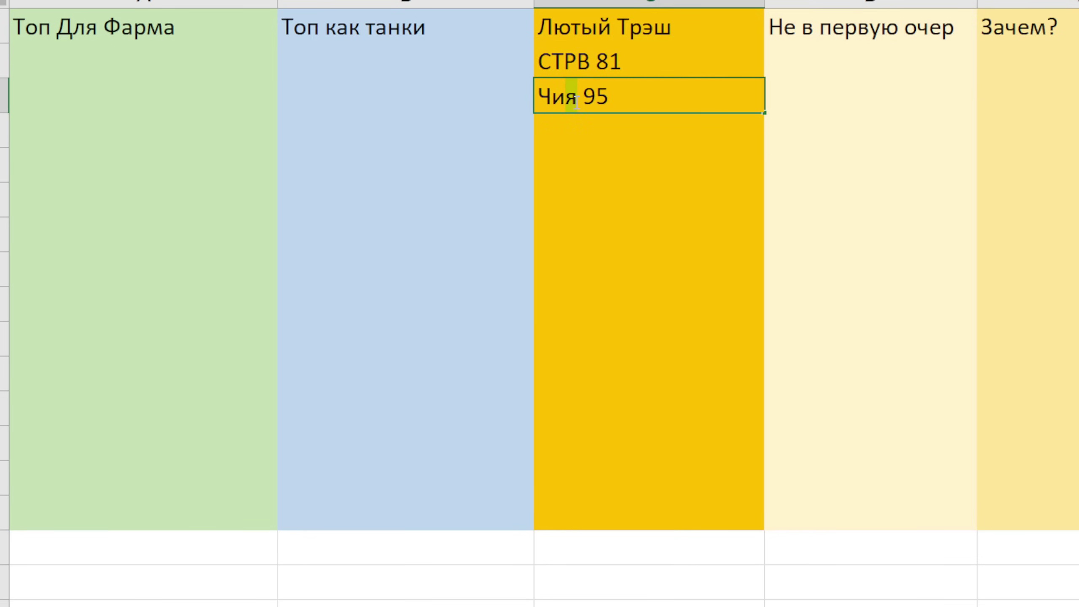
text(ф)
key(Return)
- Add "Паттон Кр" and "Мутс" below "Чиф 95" in the "Лютый Трэш" column
text(Паттон Кр)
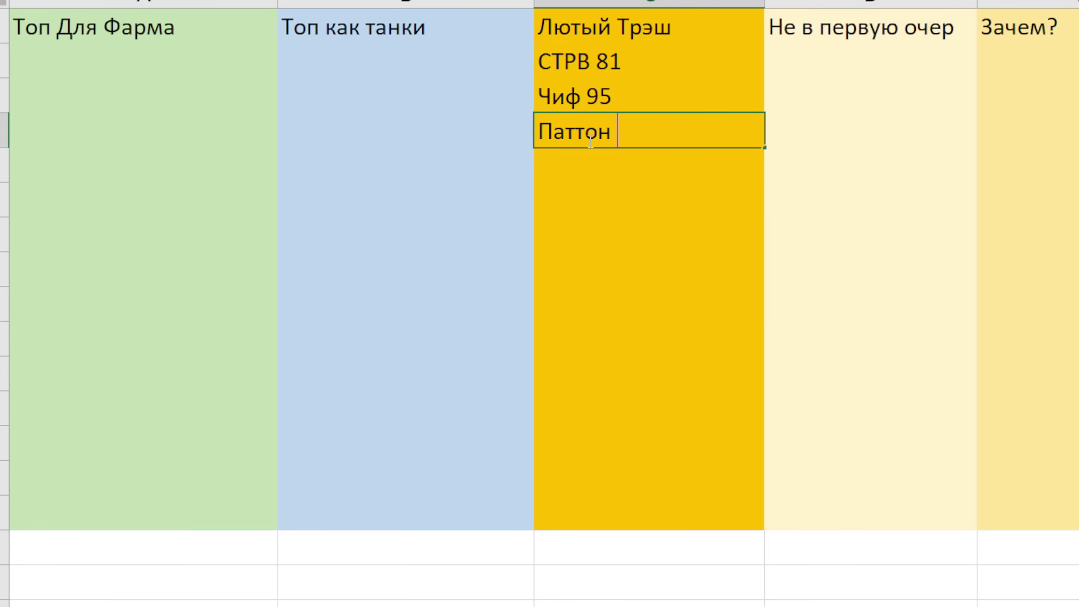
double_click(592, 176)
text(Мутс)
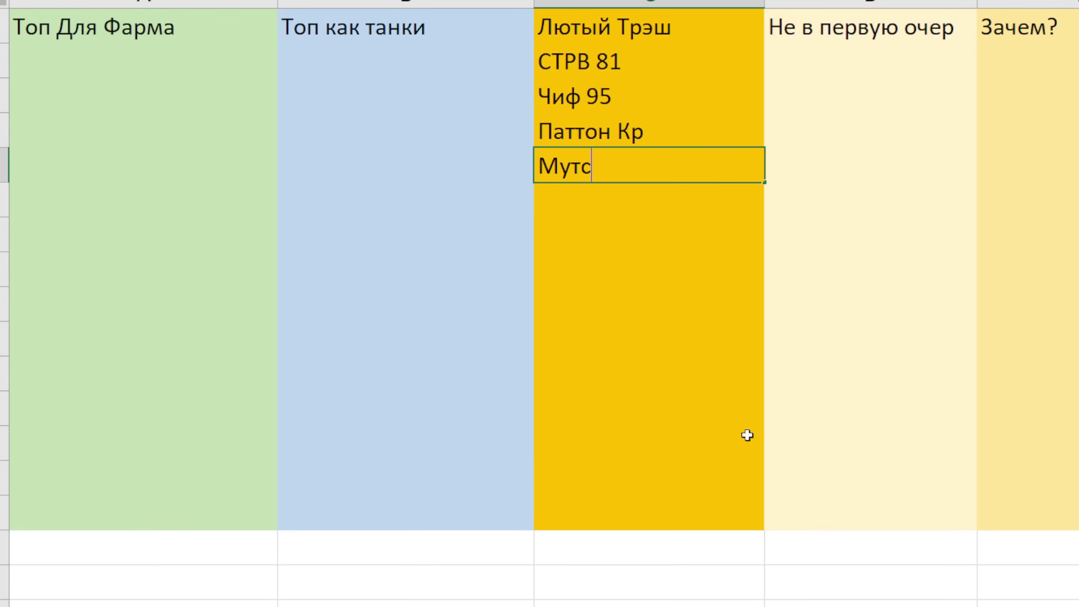
- Fill the first three cells under "Зачем?" with "СТГ", "ИС5" and "Мле 49"
click(1004, 46)
double_click(1005, 55)
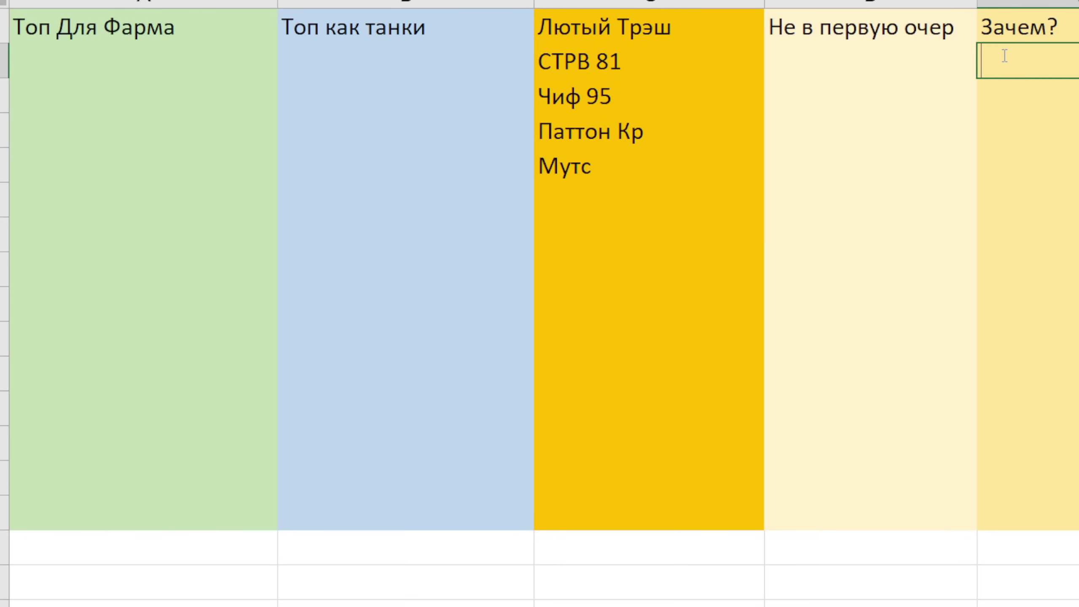
text(СТГ)
click(1036, 106)
text(ИС5)
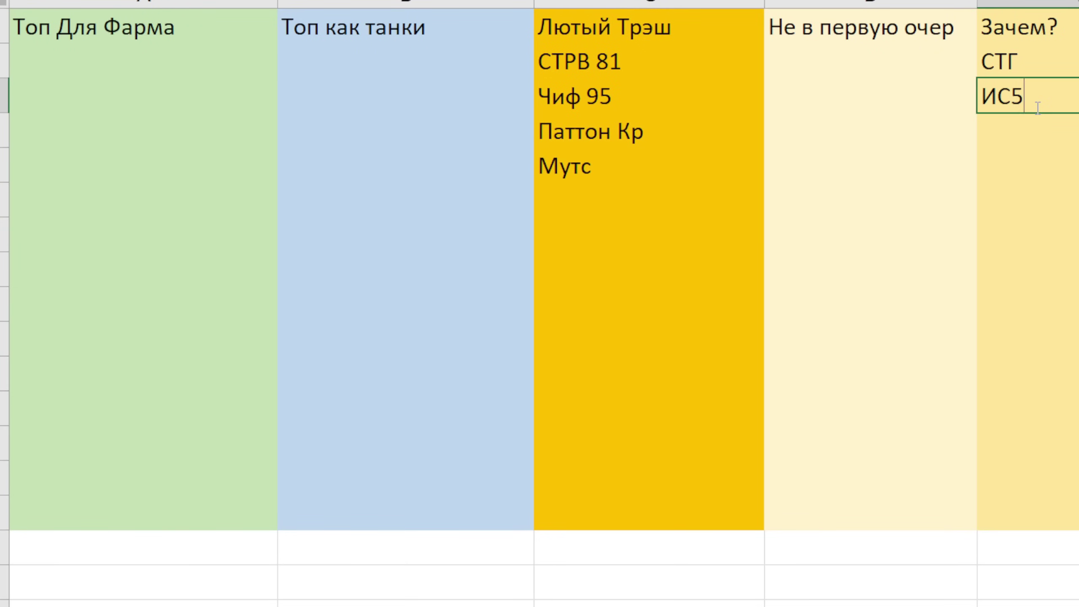
click(1052, 135)
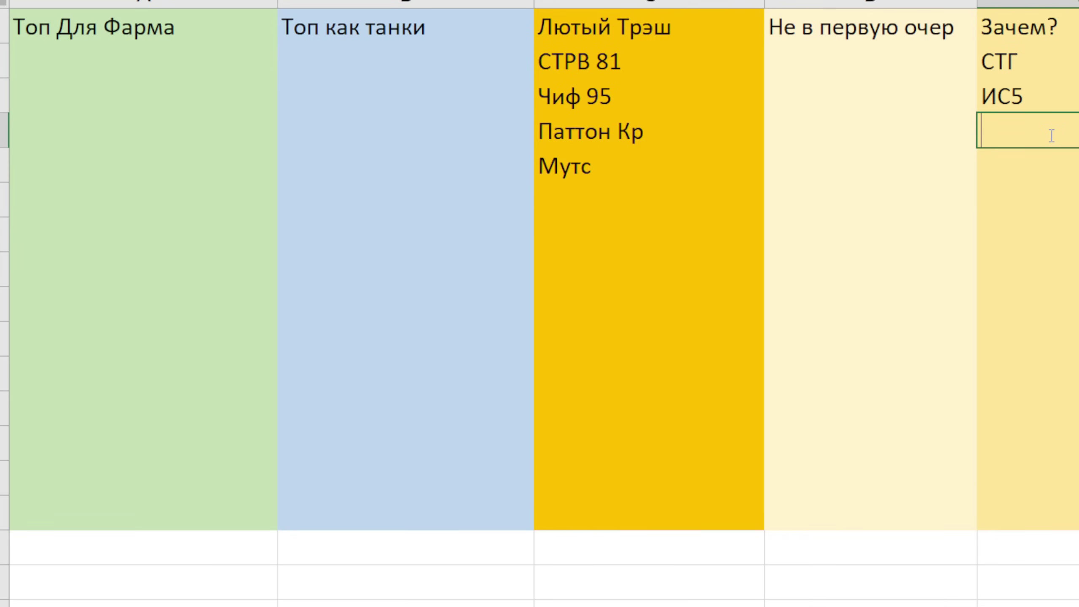
text(Мле 49)
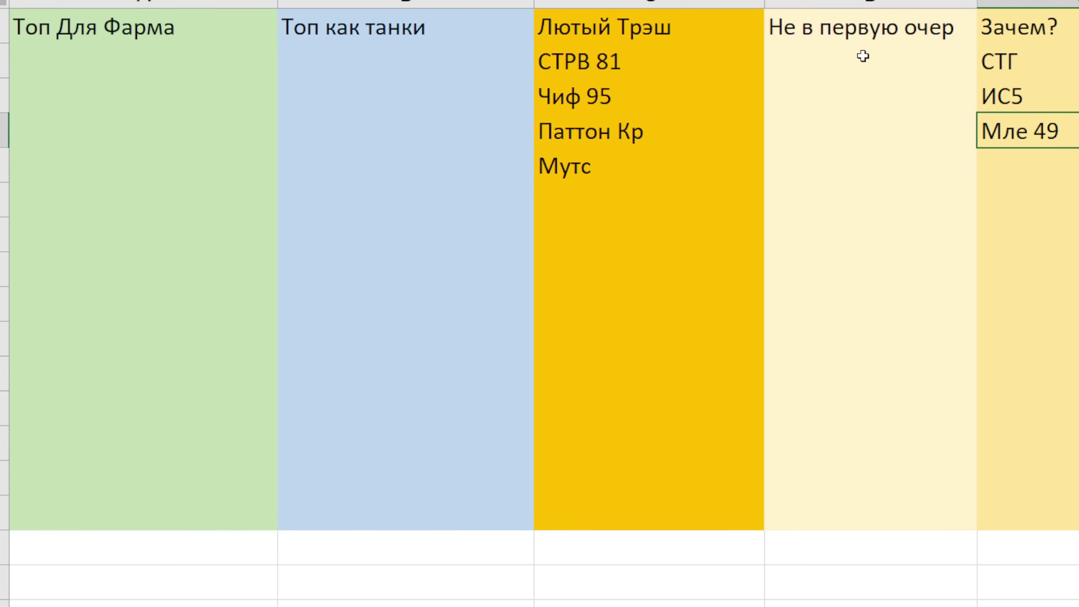
- Enter "В3111" in the "Не в первую очер" column, seven rows below the heading
click(863, 56)
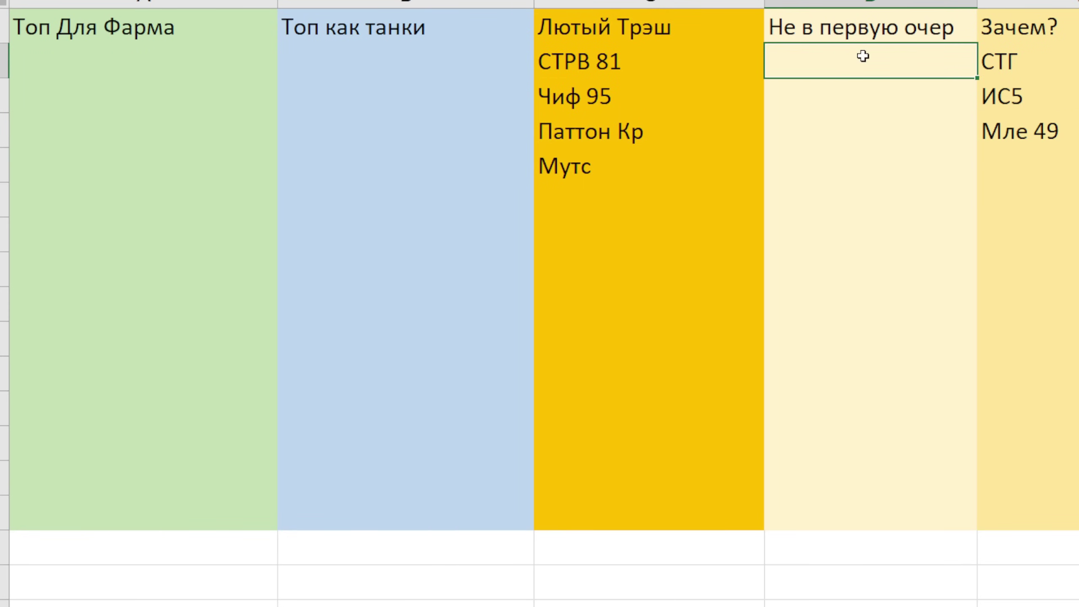
click(858, 250)
double_click(861, 273)
text(B3111)
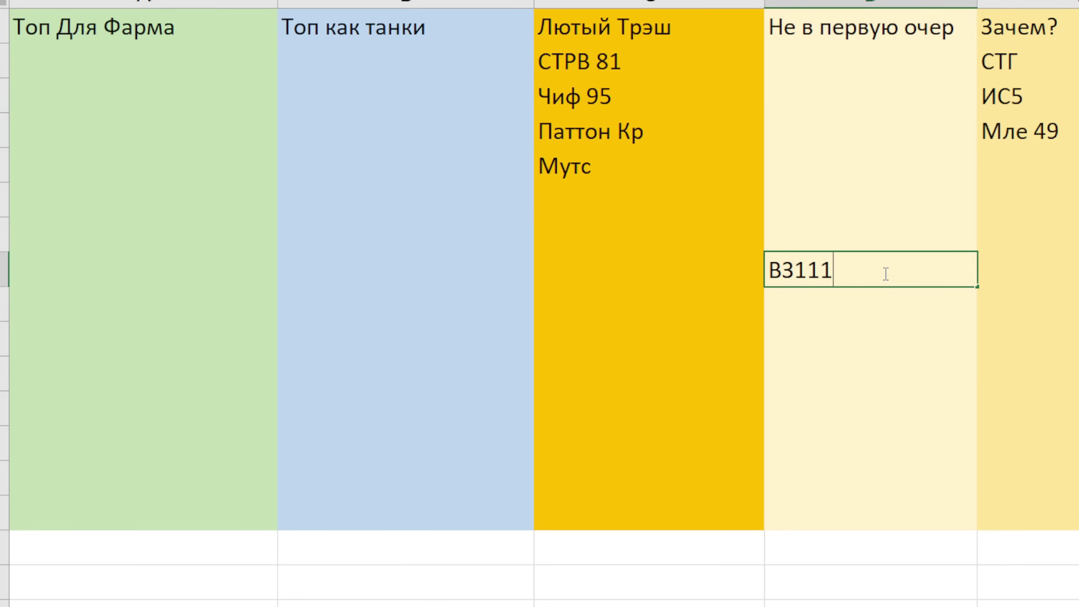
- Enter "Лорка 40т", "Т-34-3" and "КВ-5" in the first three cells under "Не в первую очер"
click(833, 51)
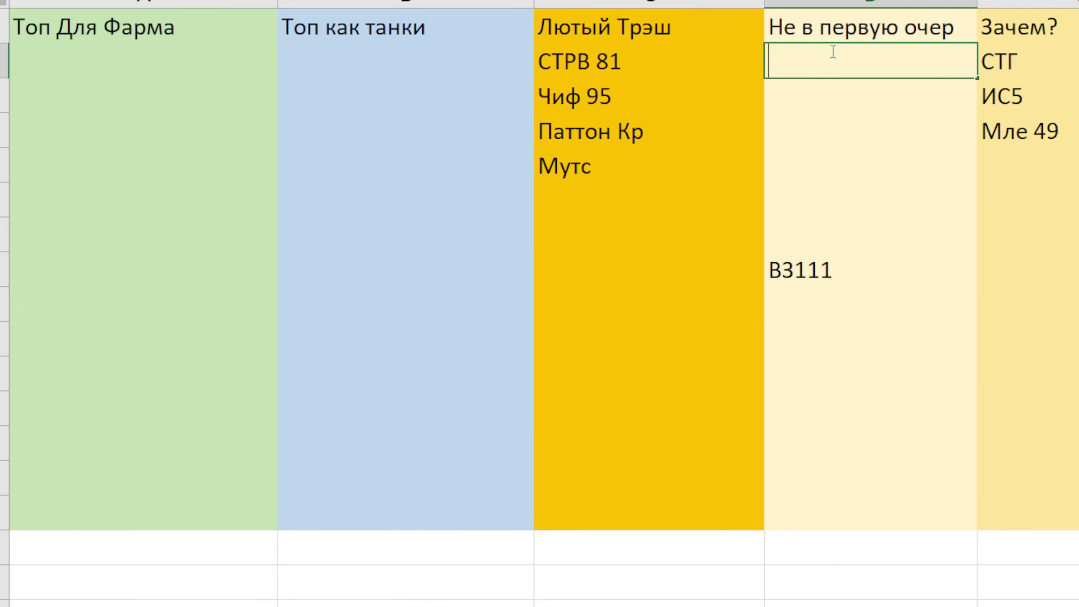
text(Лорка 40т)
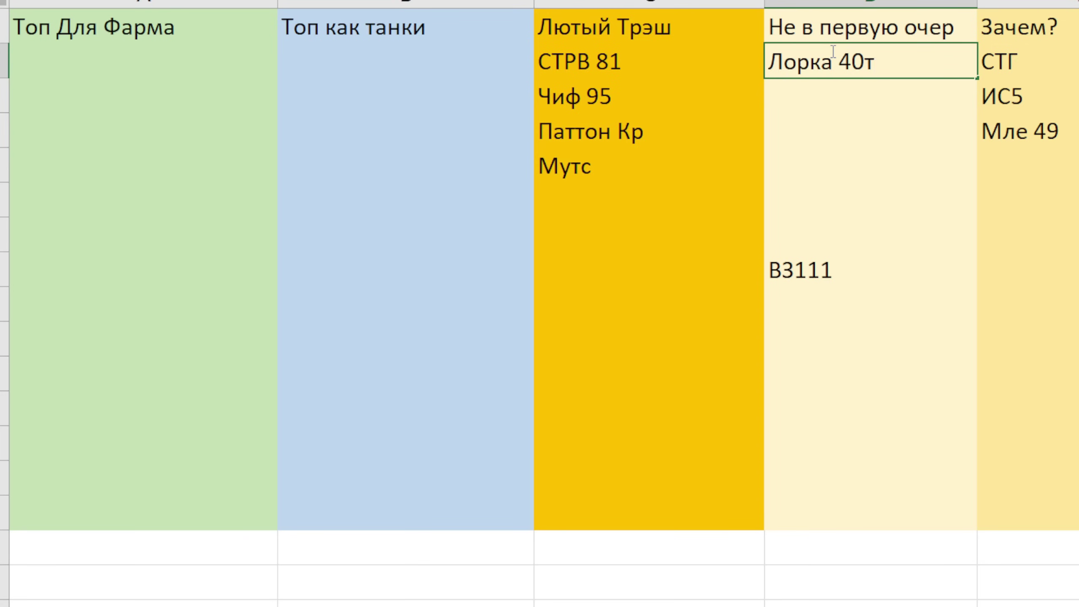
double_click(844, 91)
text(Т-34-3)
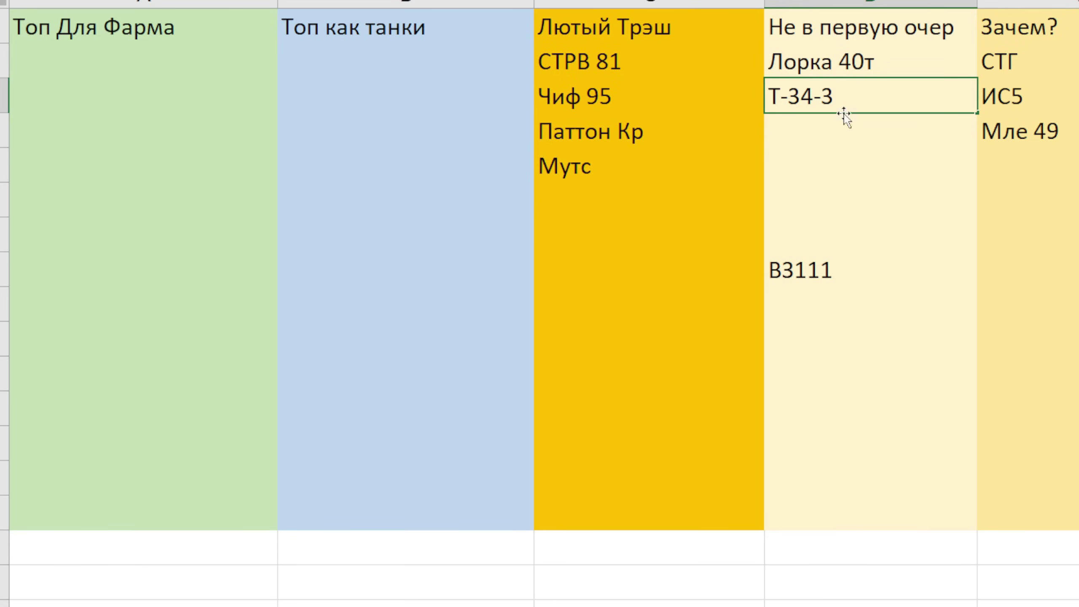
double_click(843, 133)
text(КВ-5)
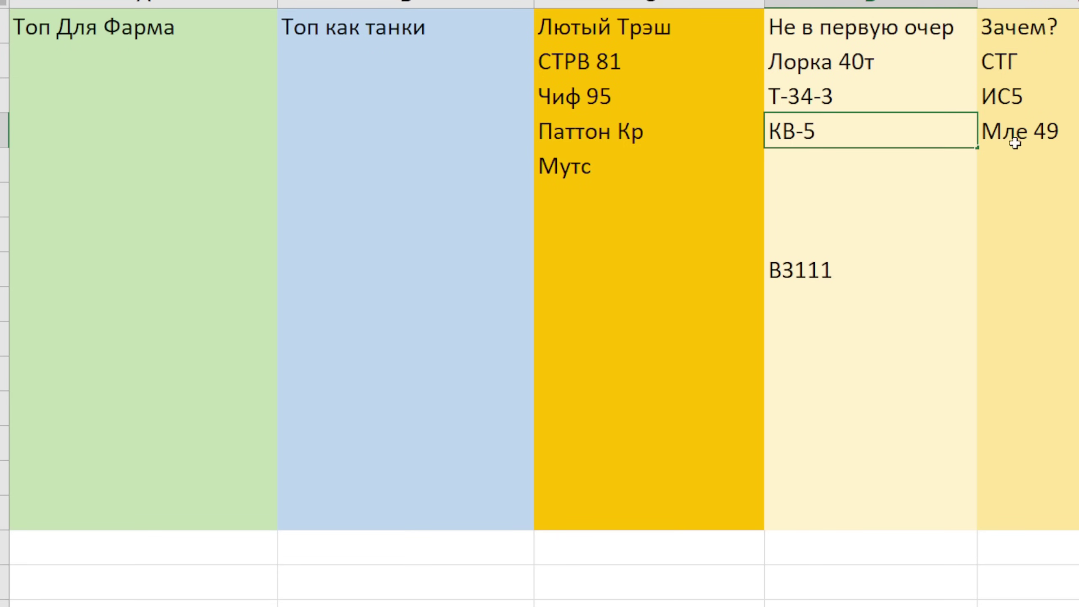
- Add "Кресло" below "Мле 49" in the "Зачем?" column
double_click(1019, 158)
text(Кресло)
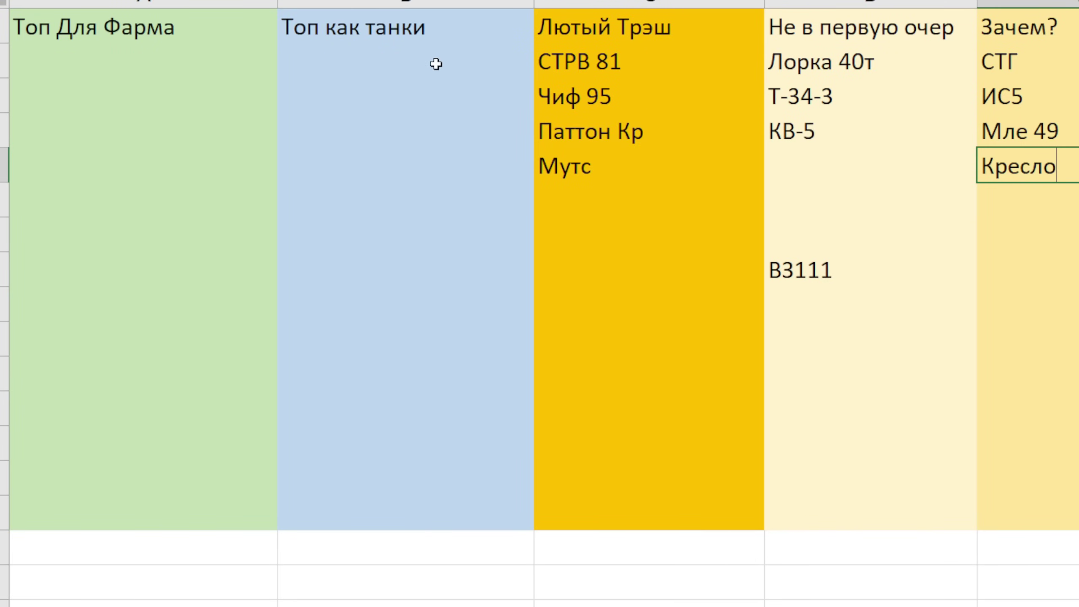
- List "Крайлер", "252у" and "ИС-6" in the first three cells under "Топ как танки"
click(436, 64)
text(Крайлер)
key(Return)
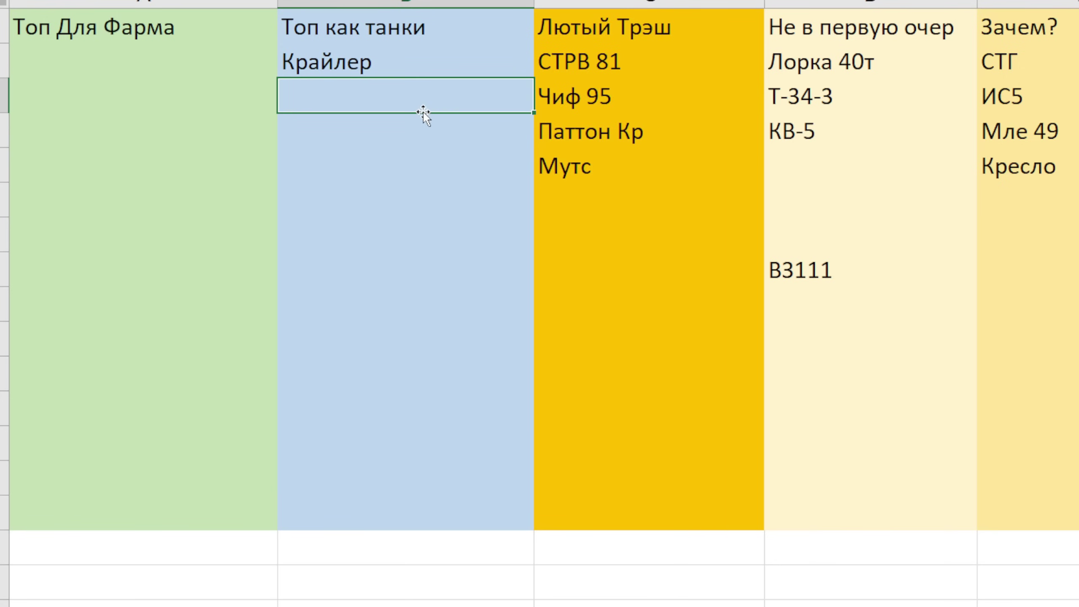
double_click(427, 100)
text(252у)
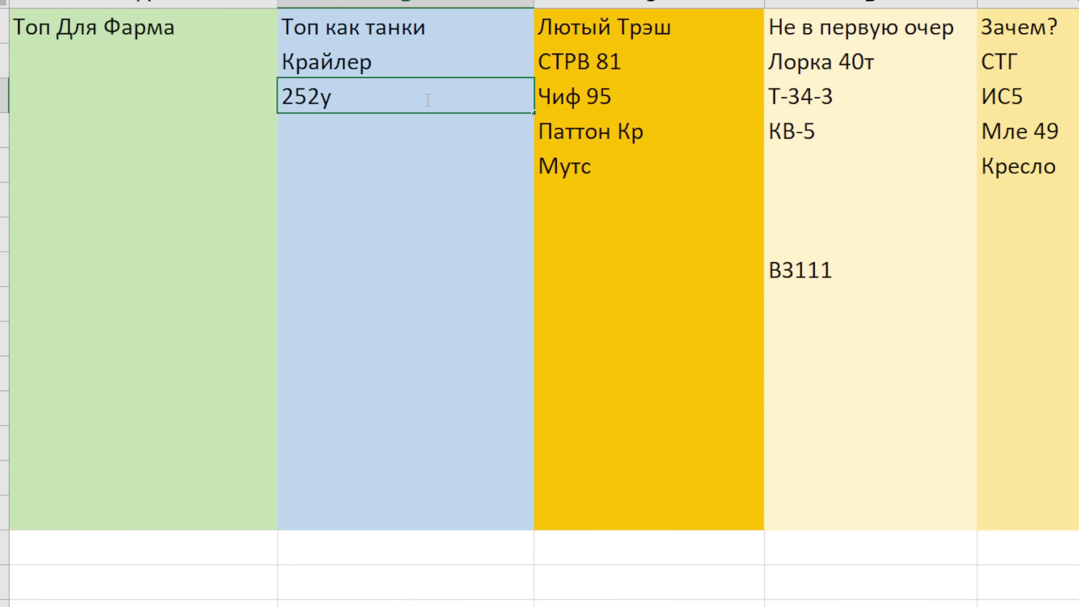
double_click(417, 138)
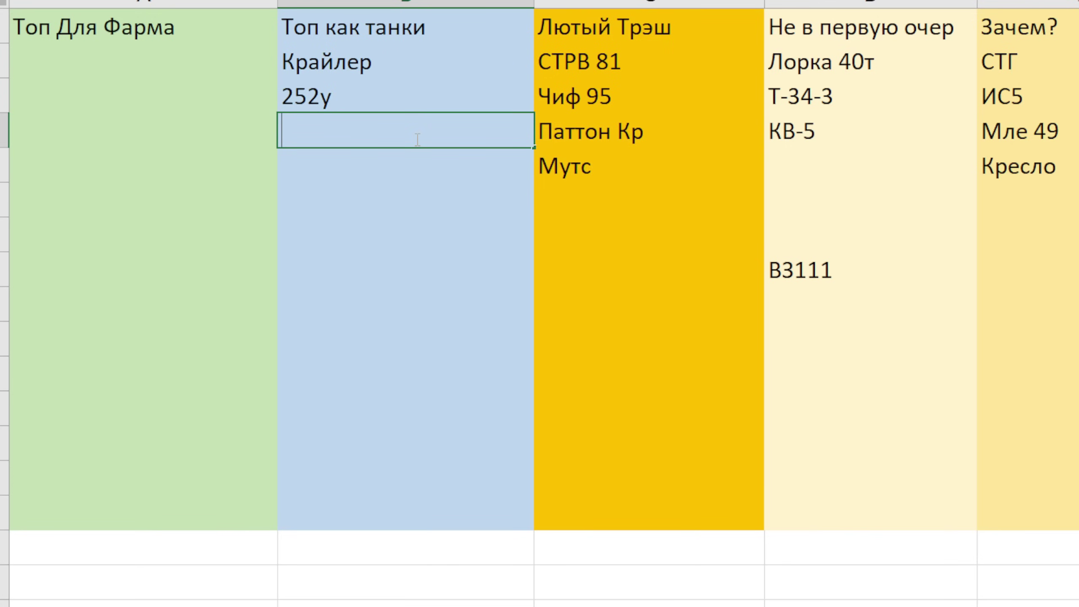
text(ИС-5)
key(BackSpace)
text(6)
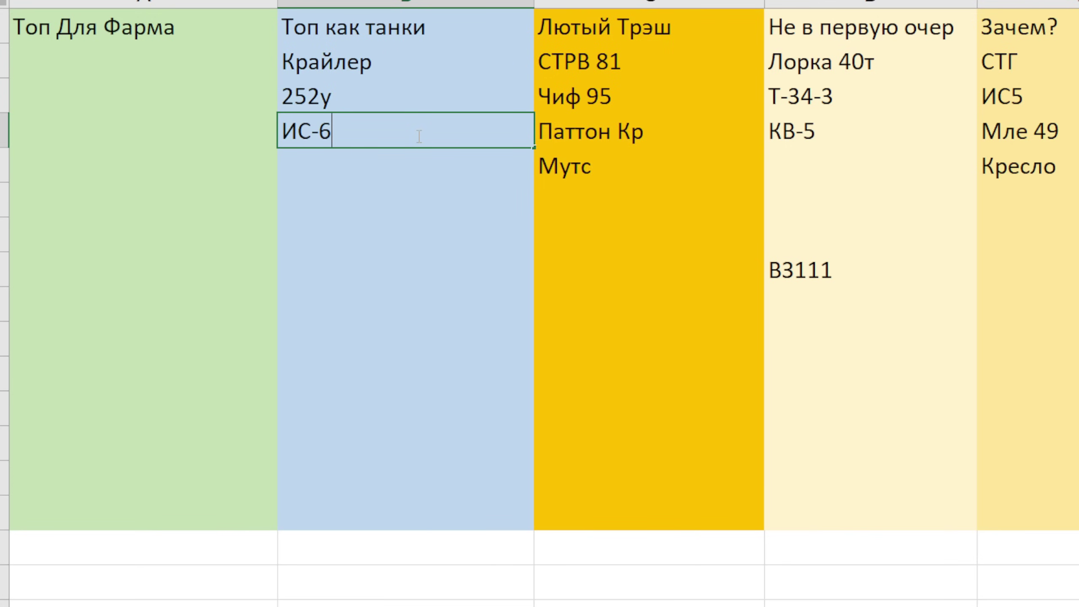
double_click(416, 173)
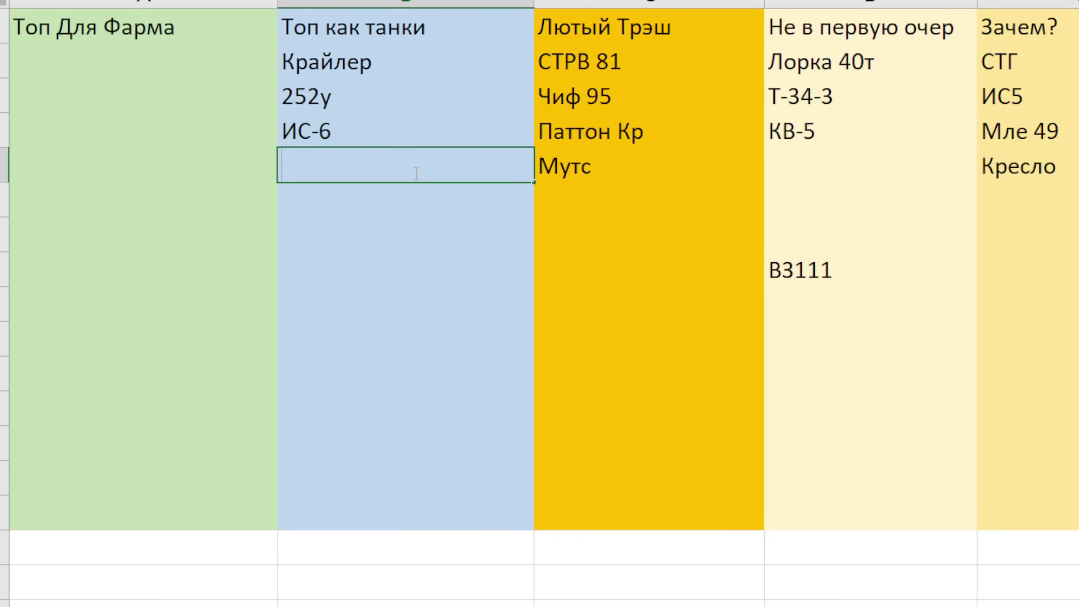
- Enter "252у", "Т103" and "Т26Е5 Без п.а" in the first three cells under "Топ Для Фарма"
double_click(149, 57)
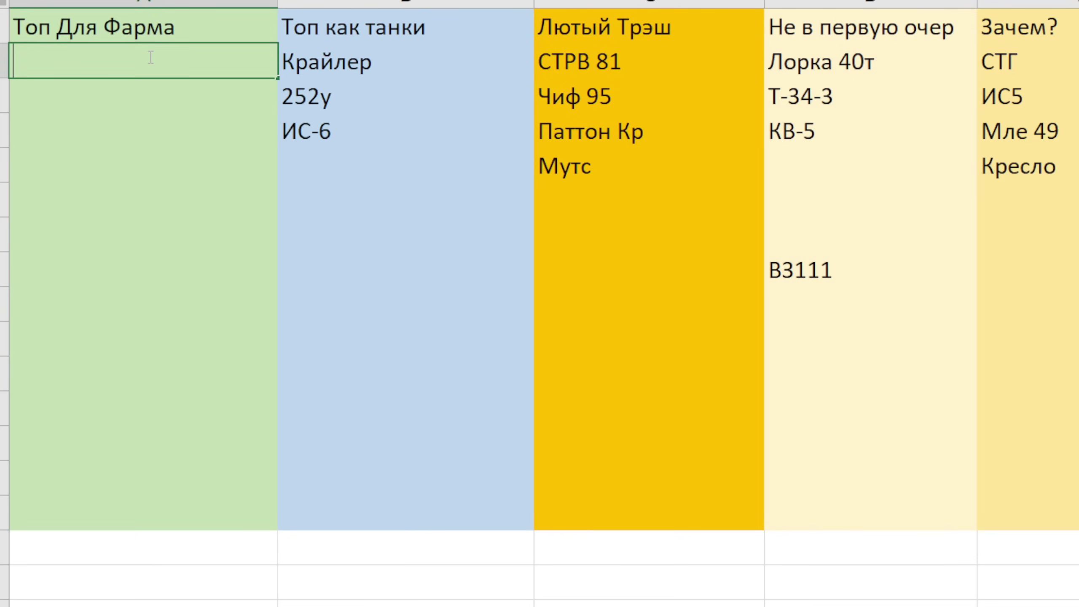
text(252y)
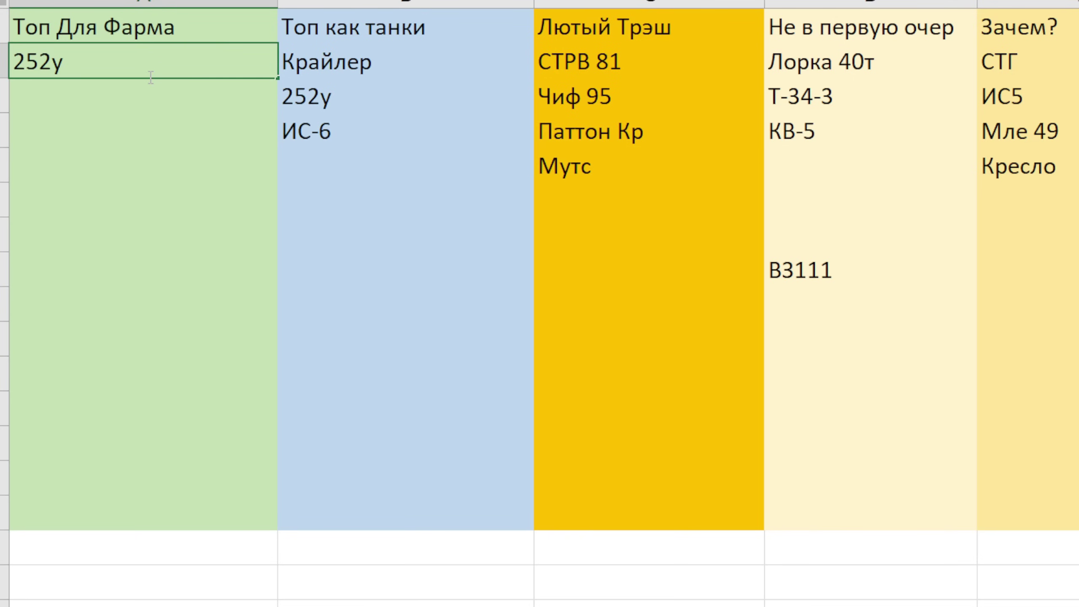
click(149, 102)
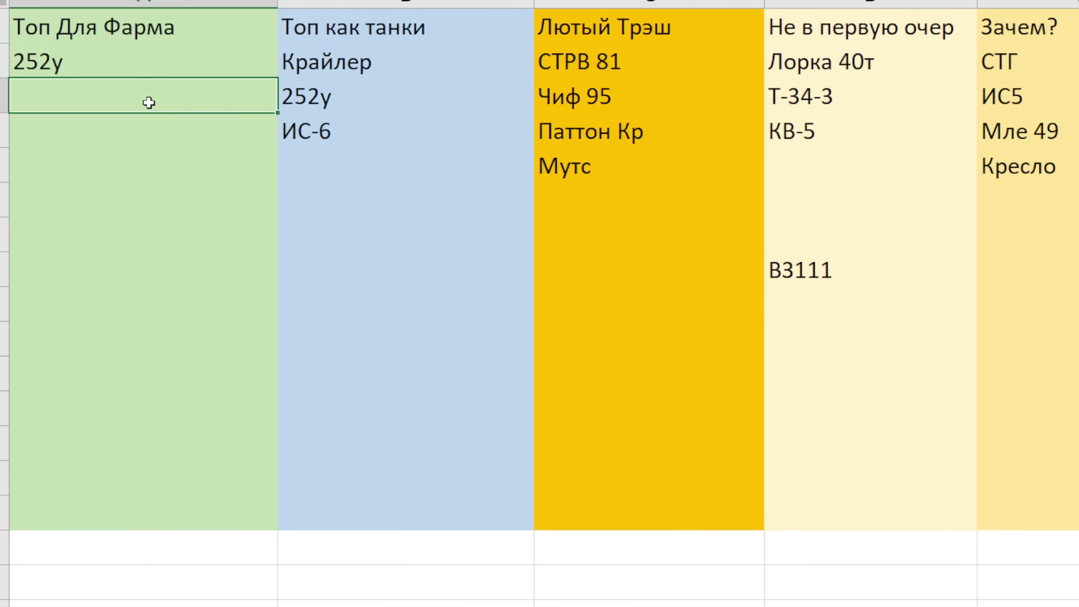
text(Т103)
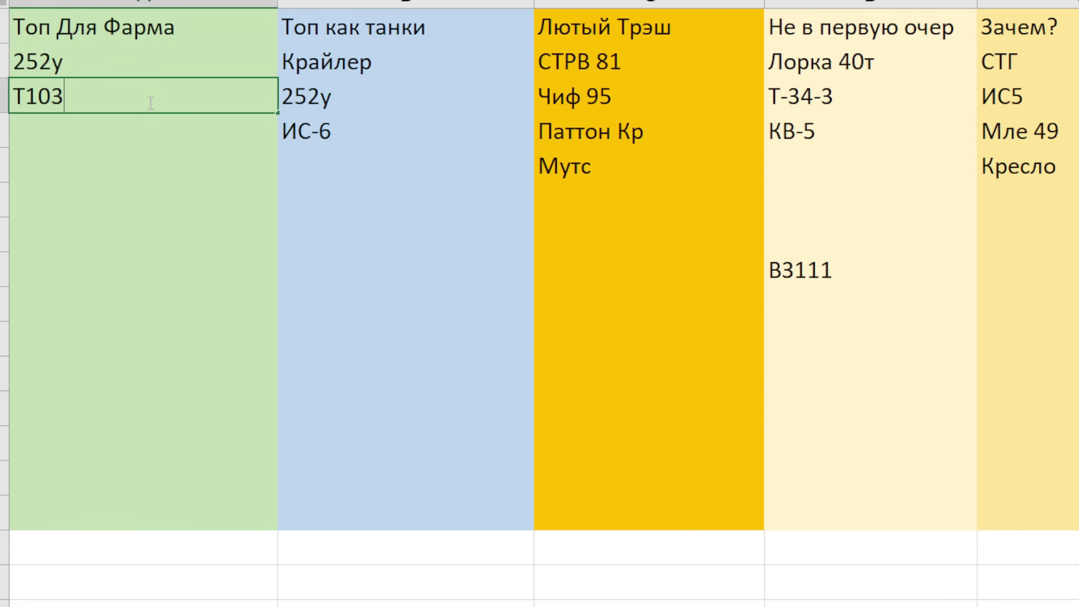
double_click(135, 139)
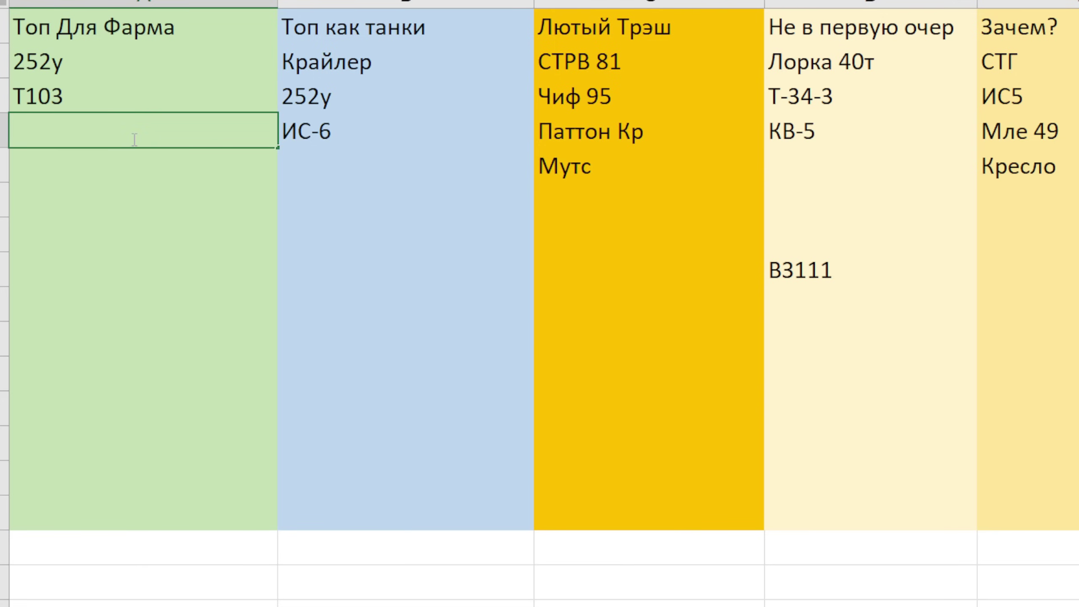
text(Т26Е5 Без п.а)
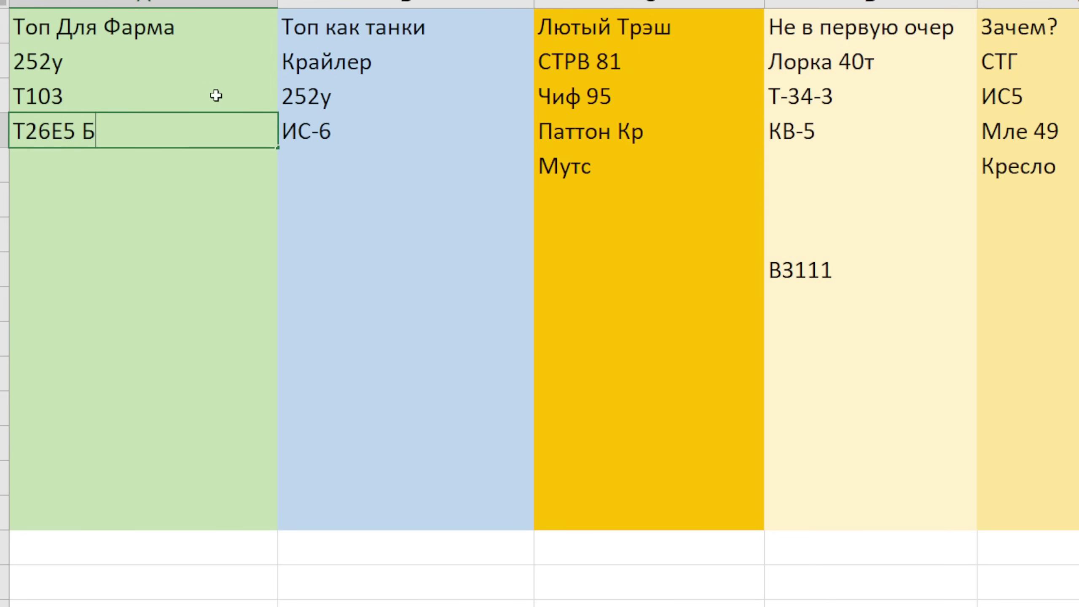